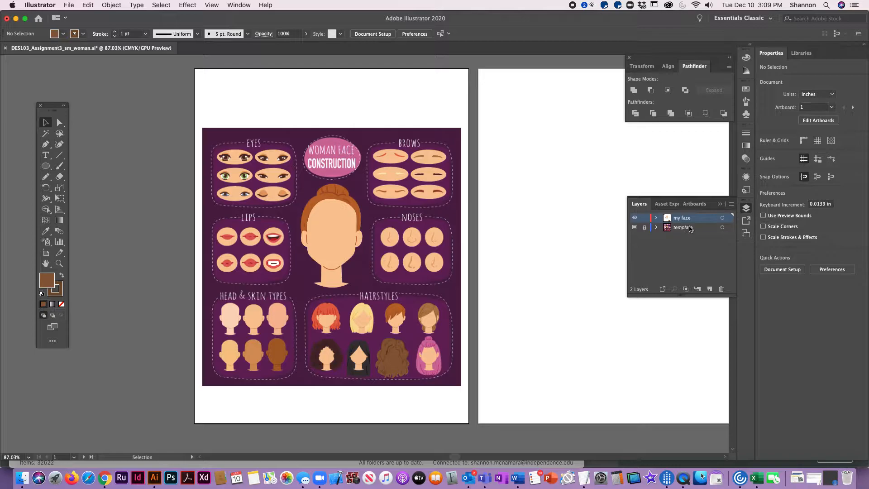
pyautogui.click(589, 163)
pyautogui.click(722, 205)
pyautogui.moveTo(397, 70); pyautogui.dragTo(440, 156)
pyautogui.click(427, 139)
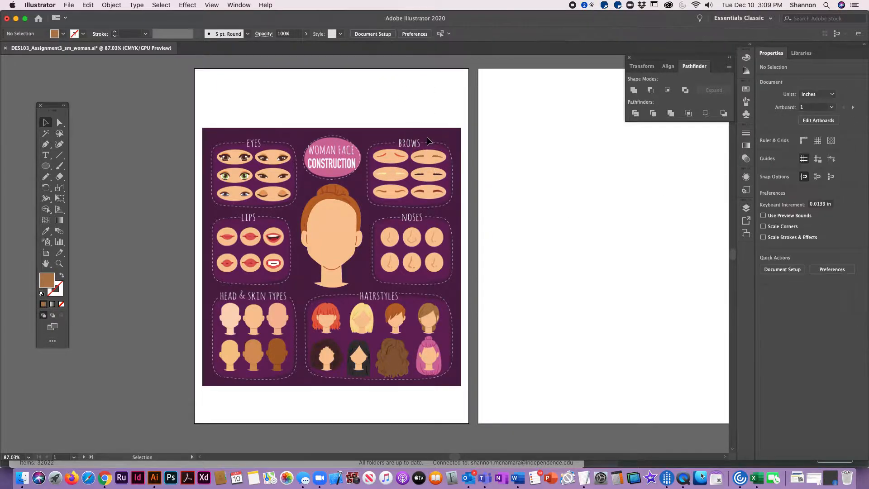
pyautogui.click(106, 6)
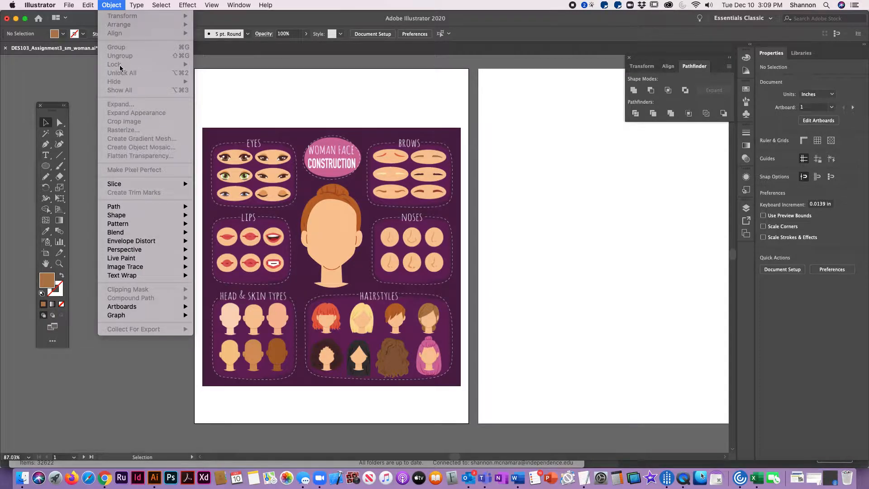
pyautogui.click(348, 117)
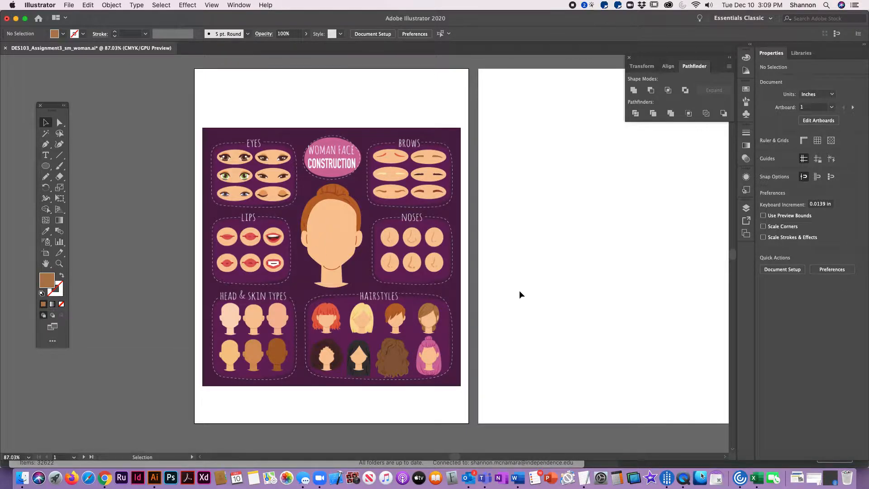
# Group the top-left pair of eyes in the template
pyautogui.press('space')
pyautogui.moveTo(597, 298); pyautogui.dragTo(520, 292)
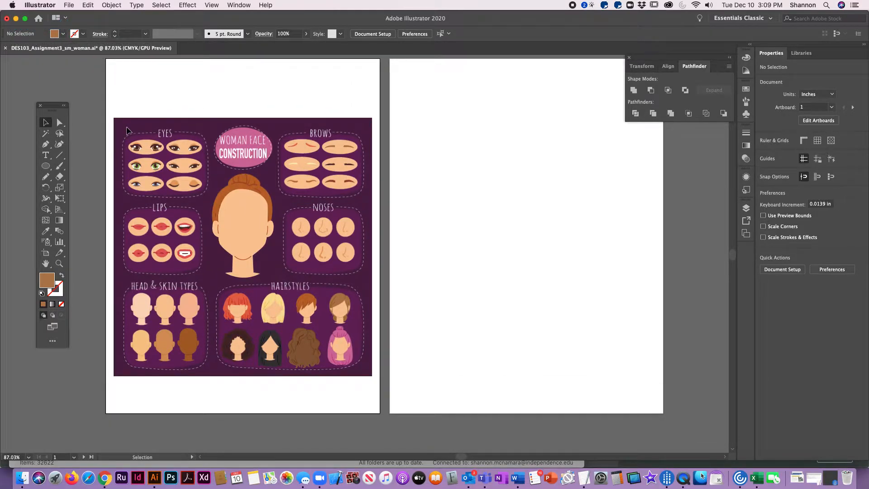
pyautogui.click(135, 150)
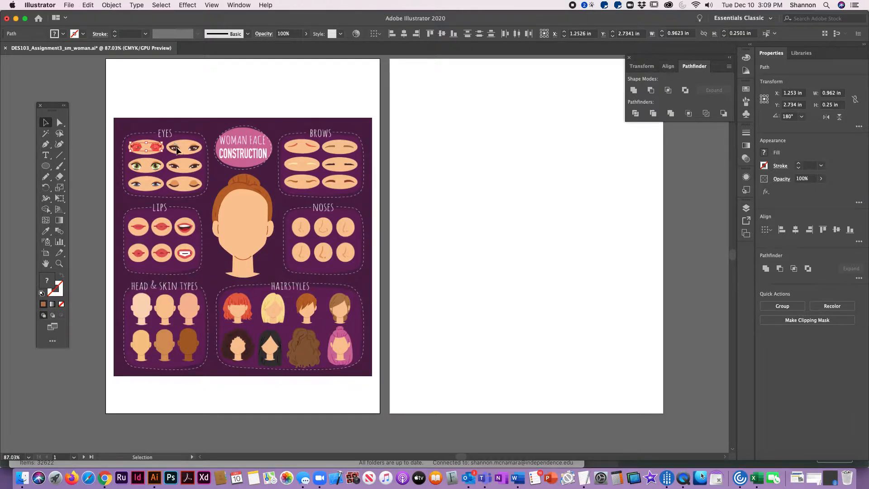
pyautogui.click(111, 5)
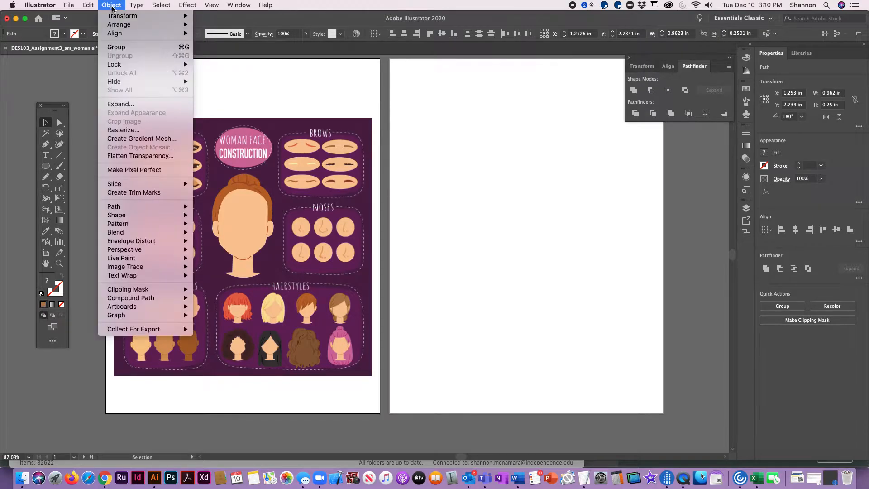
pyautogui.click(120, 48)
# Group the brow artwork in the upper right of the brows section
pyautogui.click(224, 107)
pyautogui.moveTo(276, 132); pyautogui.dragTo(357, 182)
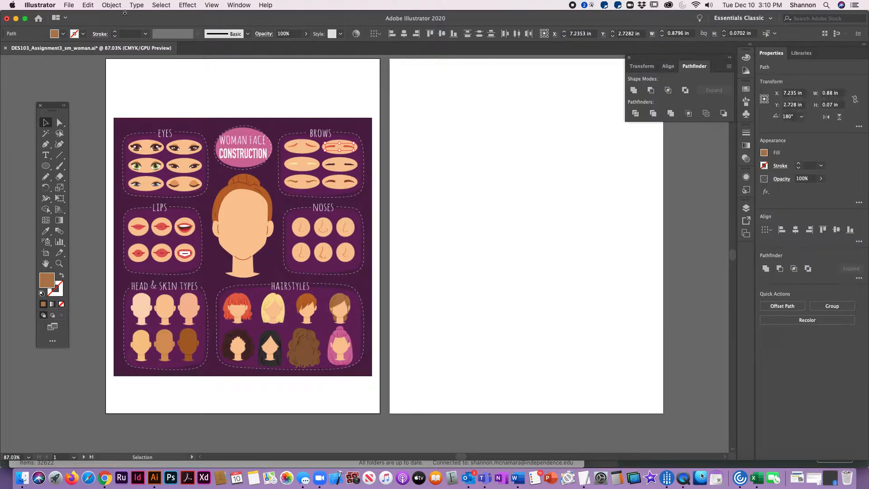
pyautogui.click(111, 5)
pyautogui.click(118, 48)
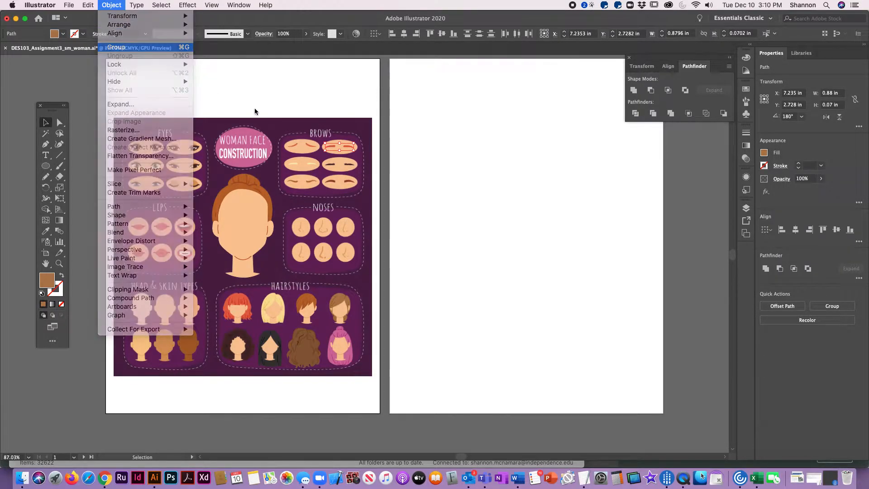
# Group the blank head shape in the centre of the template
pyautogui.click(266, 102)
pyautogui.moveTo(199, 166); pyautogui.dragTo(278, 287)
pyautogui.click(111, 5)
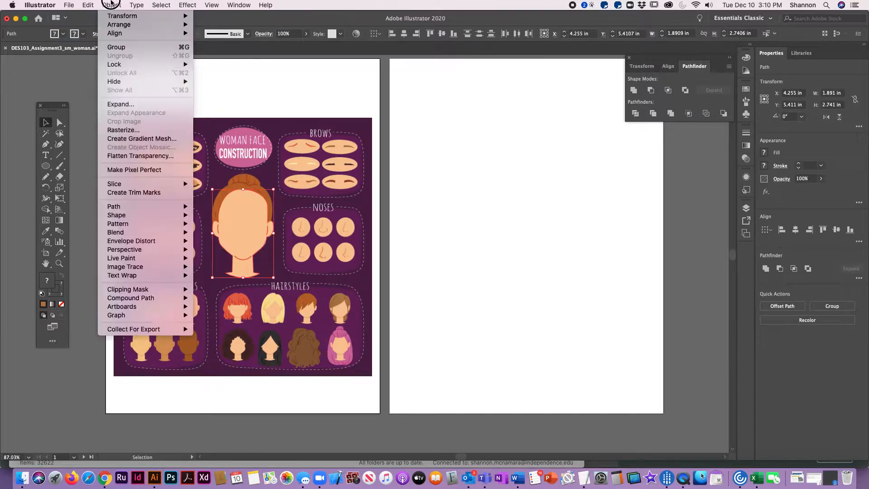
pyautogui.click(116, 47)
# Group the open-mouth lips at the bottom right of the lips section
pyautogui.click(160, 214)
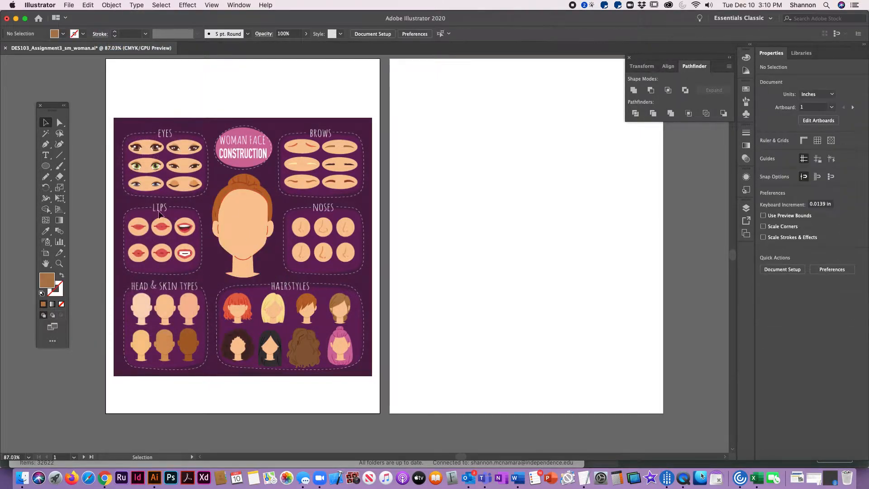
pyautogui.click(185, 253)
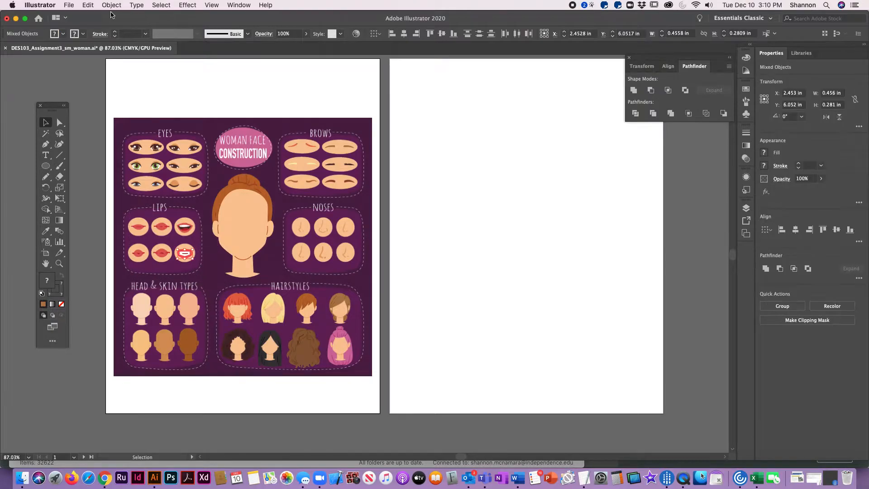
pyautogui.click(111, 5)
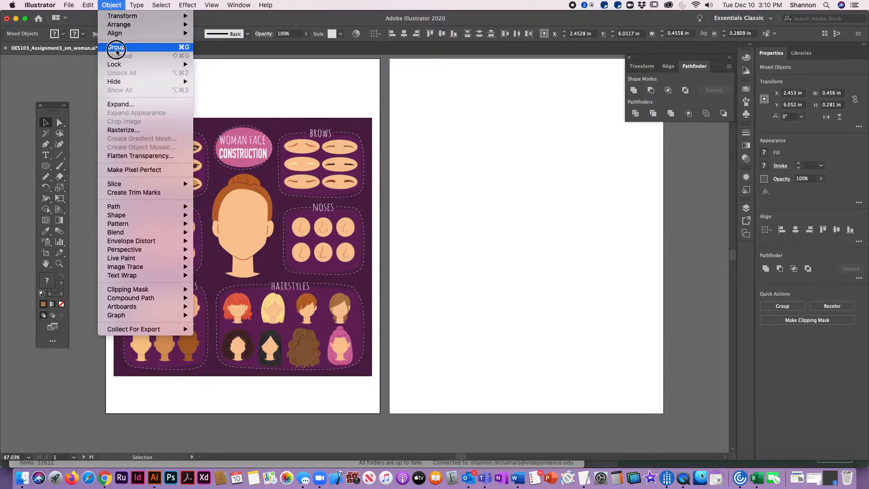
pyautogui.click(116, 47)
# Group the middle nose in the bottom row of the noses section
pyautogui.click(148, 343)
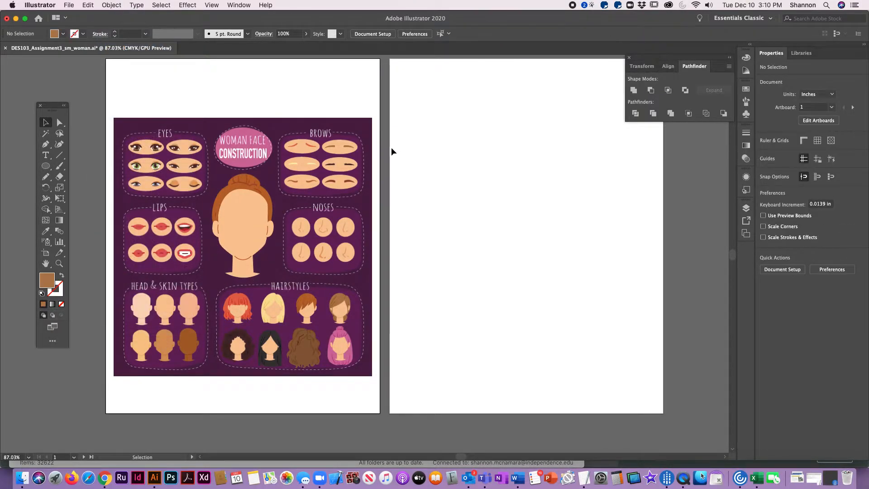
pyautogui.click(322, 252)
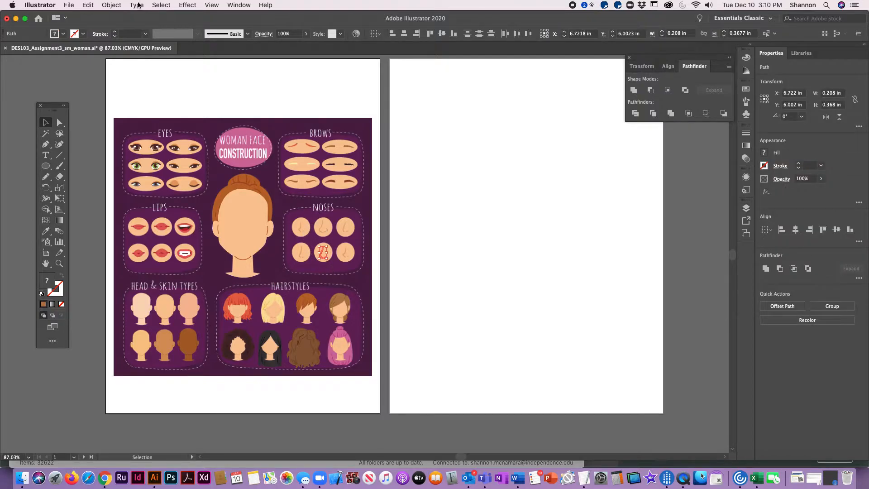
pyautogui.click(112, 5)
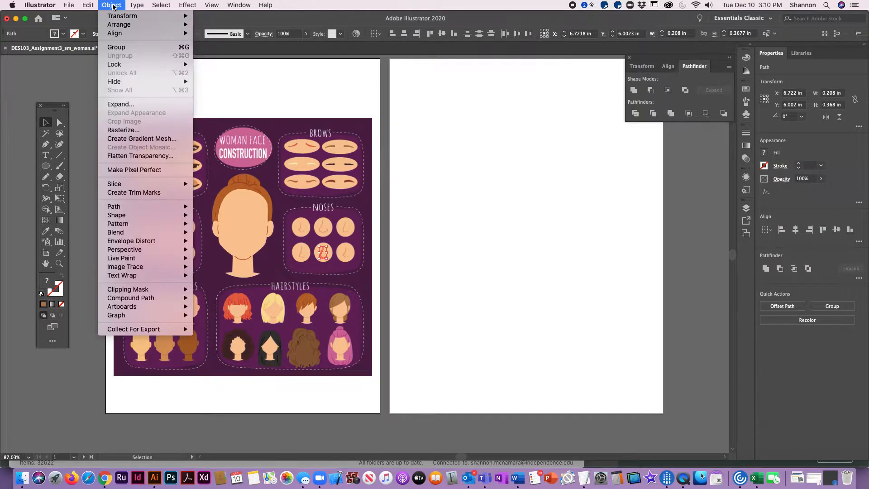
pyautogui.click(123, 47)
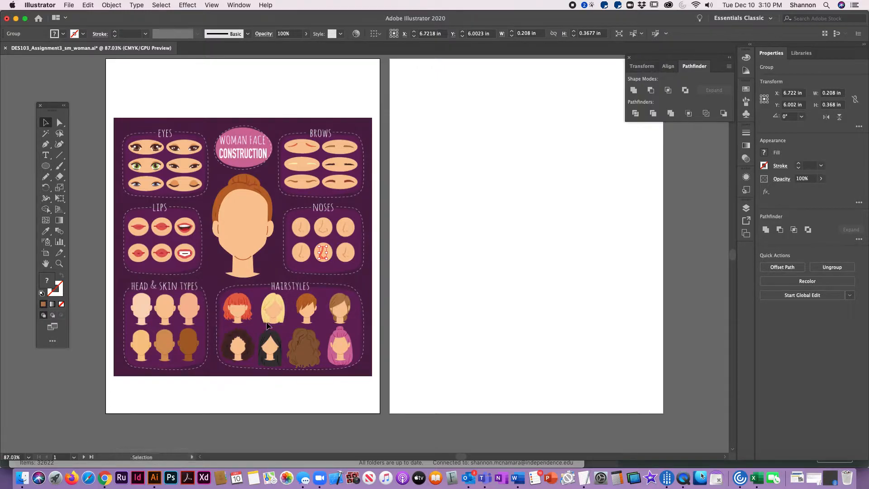
# Move the grouped head onto the second artboard
pyautogui.click(303, 353)
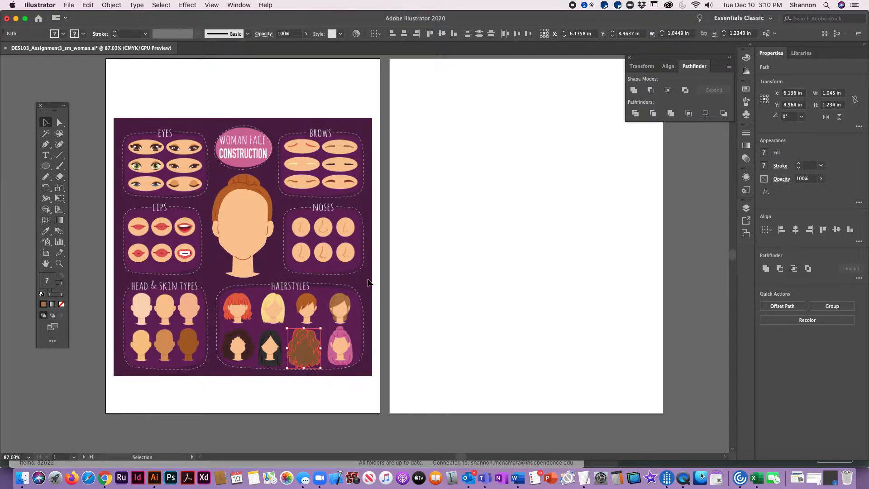
pyautogui.click(233, 327)
pyautogui.moveTo(231, 218); pyautogui.dragTo(509, 205)
# Scale the head proportionally to about 5.3 by 7.7 in, centred on the second artboard
pyautogui.press('space')
pyautogui.moveTo(620, 272); pyautogui.dragTo(363, 237)
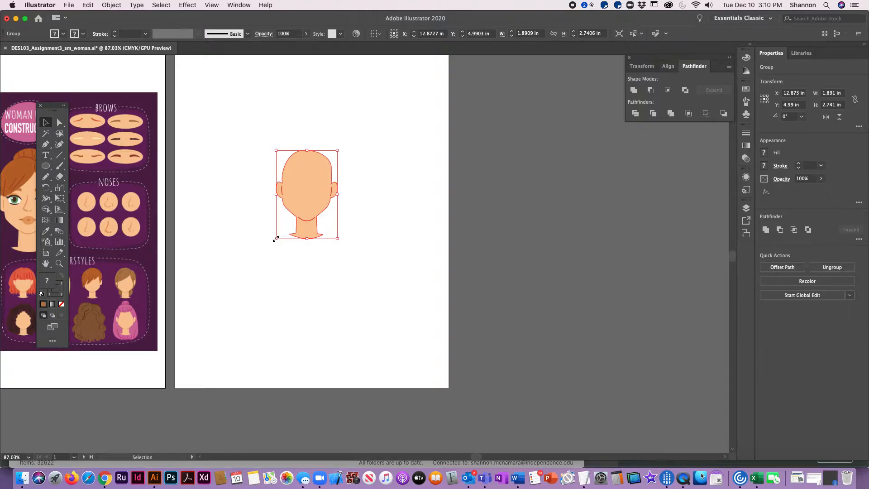
pyautogui.press('shift')
pyautogui.moveTo(276, 239); pyautogui.dragTo(239, 291)
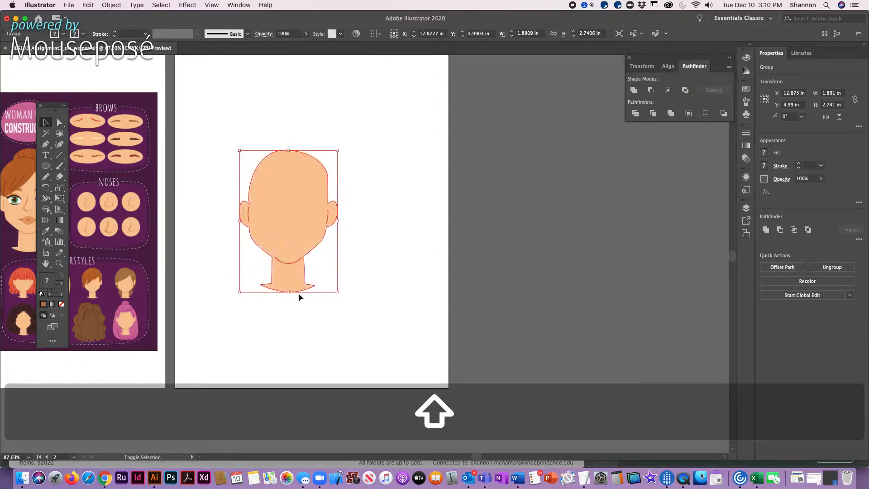
pyautogui.moveTo(337, 292); pyautogui.dragTo(370, 339)
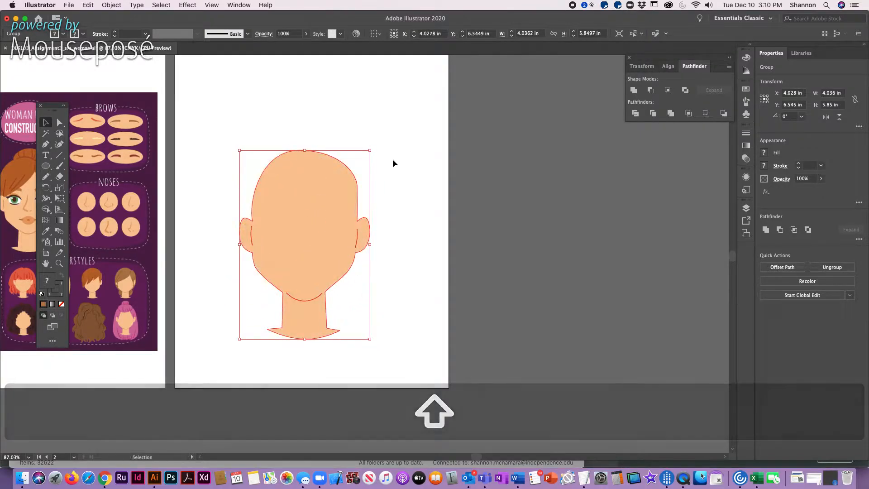
pyautogui.moveTo(369, 150); pyautogui.dragTo(409, 92)
pyautogui.click(440, 247)
pyautogui.press('space')
pyautogui.moveTo(325, 228)
pyautogui.mouseDown()
pyautogui.moveTo(380, 233)
pyautogui.moveTo(369, 191)
pyautogui.moveTo(320, 252)
pyautogui.moveTo(323, 243)
pyautogui.mouseUp()
pyautogui.press('space')
pyautogui.press('space')
pyautogui.moveTo(438, 293); pyautogui.dragTo(502, 259)
pyautogui.moveTo(398, 214); pyautogui.dragTo(394, 214)
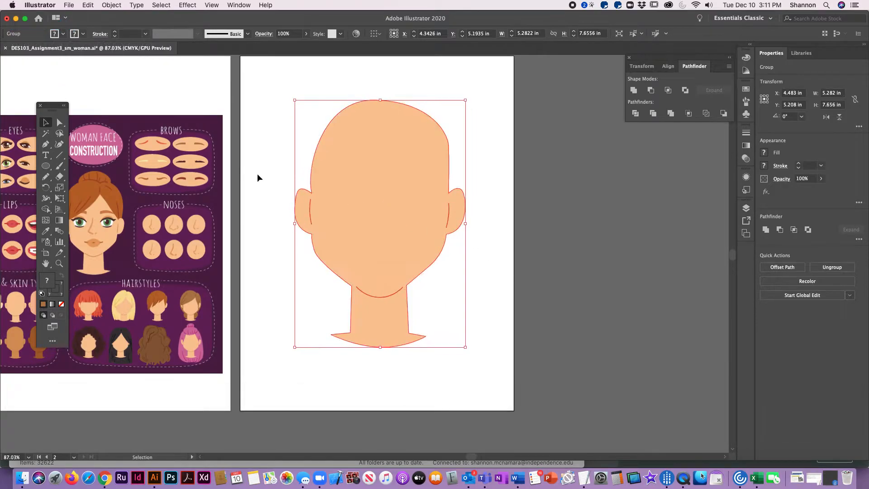
pyautogui.click(258, 165)
pyautogui.press('space')
pyautogui.moveTo(259, 164); pyautogui.dragTo(368, 155)
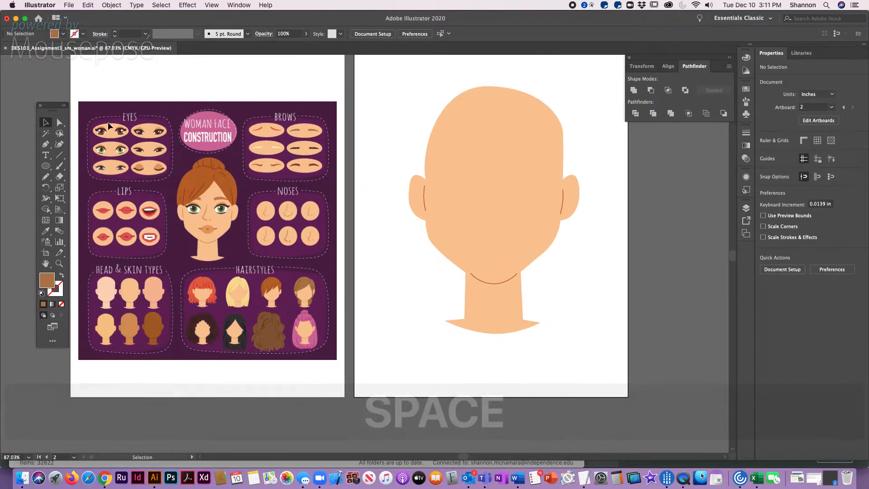
pyautogui.moveTo(87, 119); pyautogui.dragTo(337, 264)
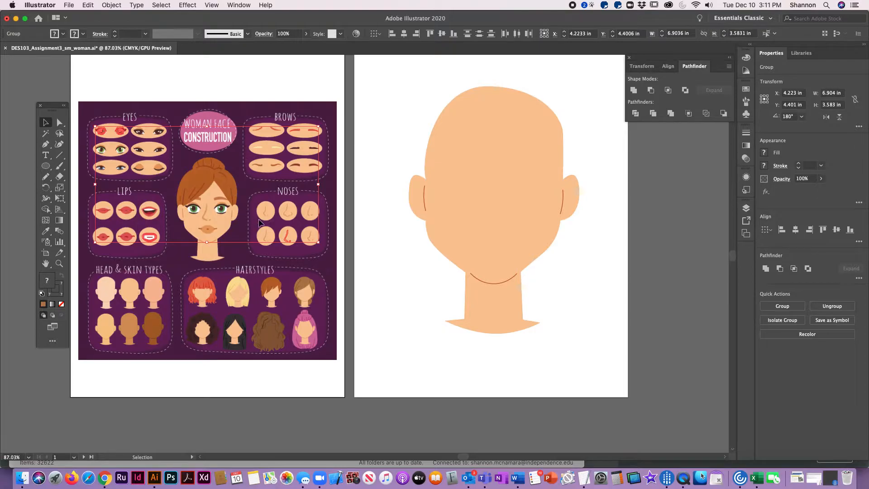
pyautogui.click(110, 5)
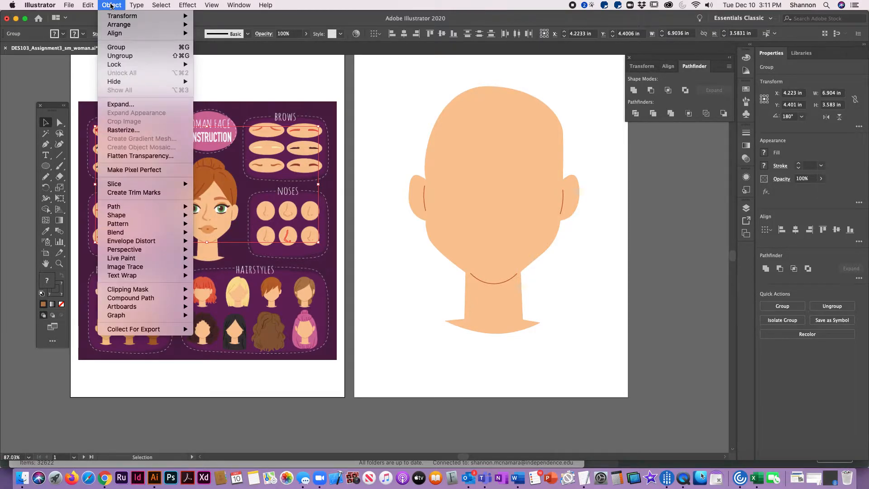
pyautogui.moveTo(118, 25)
pyautogui.click(227, 25)
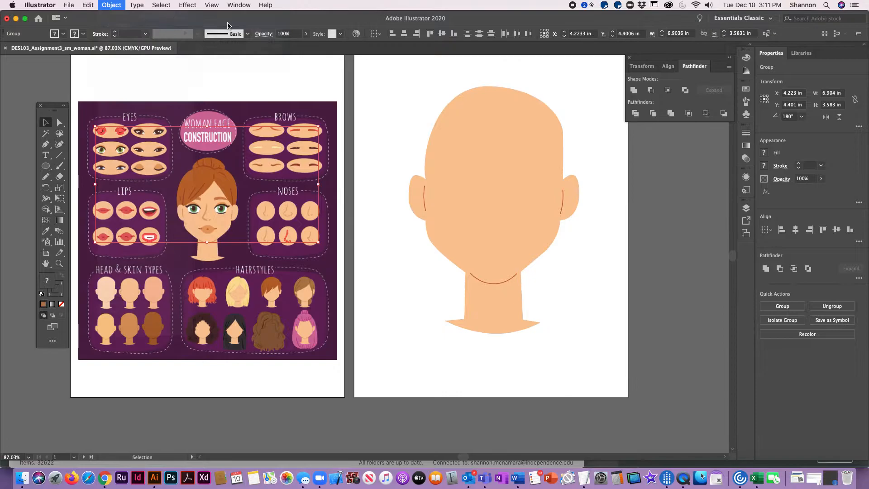
pyautogui.click(231, 76)
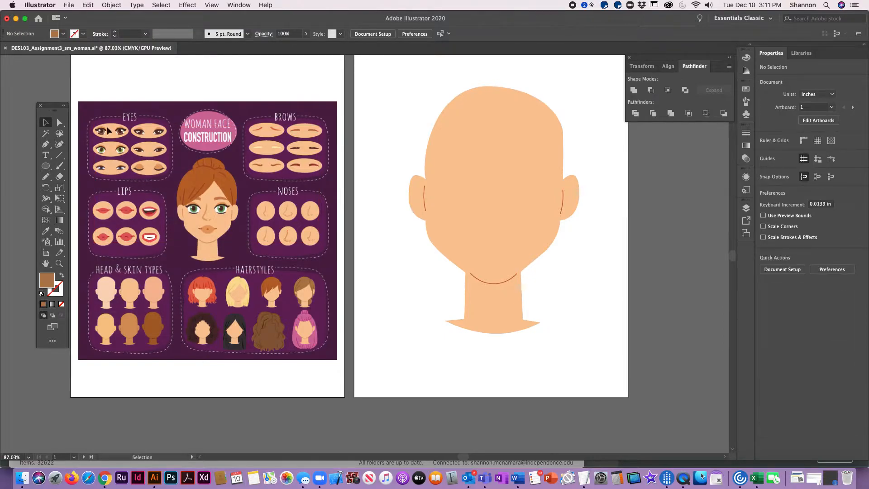
# Place the grouped top-left eyes on the face and resize them to about 3.5 in wide
pyautogui.click(118, 135)
pyautogui.moveTo(122, 136); pyautogui.dragTo(552, 205)
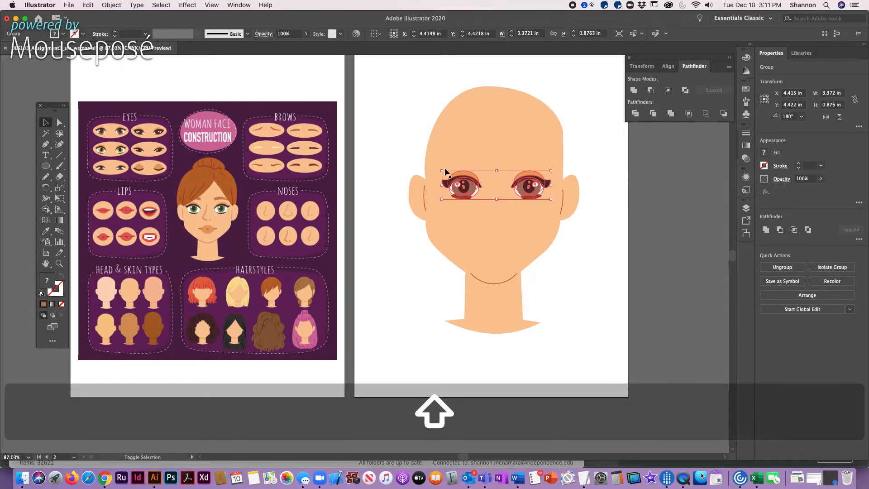
pyautogui.moveTo(438, 169); pyautogui.dragTo(438, 170)
pyautogui.moveTo(525, 190); pyautogui.dragTo(528, 184)
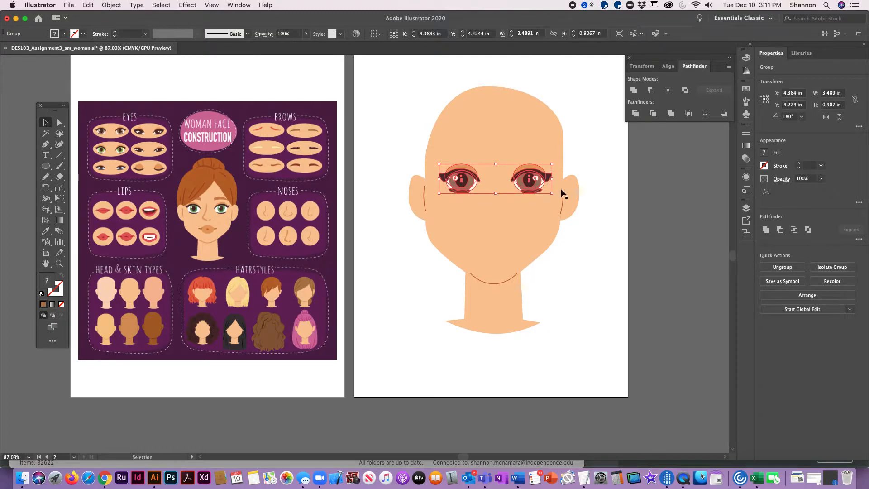
pyautogui.click(577, 162)
# Place the grouped nose on the face between and below the eyes
pyautogui.moveTo(286, 234); pyautogui.dragTo(489, 219)
pyautogui.click(577, 309)
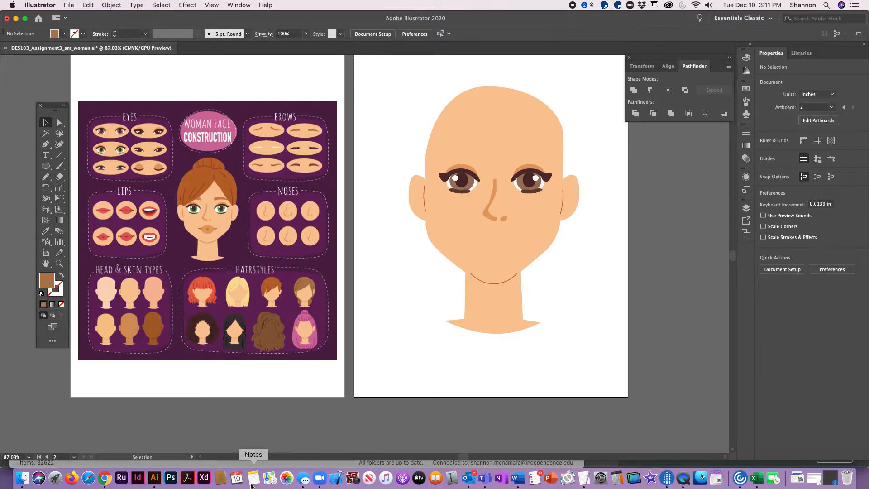
# Place the grouped open-mouth lips on the face below the nose and nudge them slightly left
pyautogui.click(152, 236)
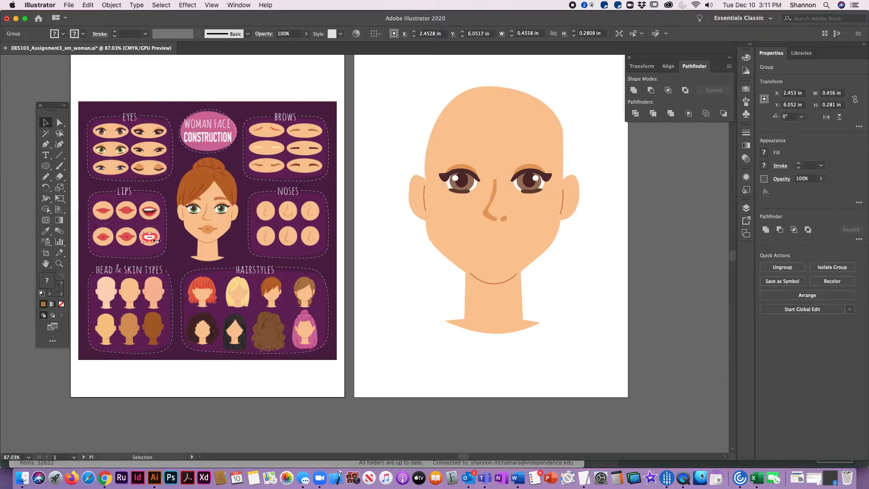
pyautogui.moveTo(153, 240); pyautogui.dragTo(502, 234)
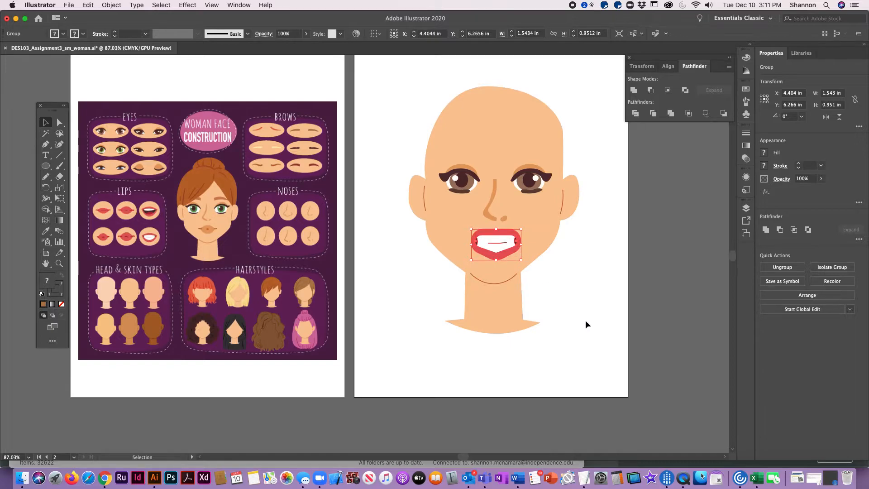
pyautogui.press('Left')
pyautogui.press('Left')
pyautogui.press('Left')
pyautogui.press('Left')
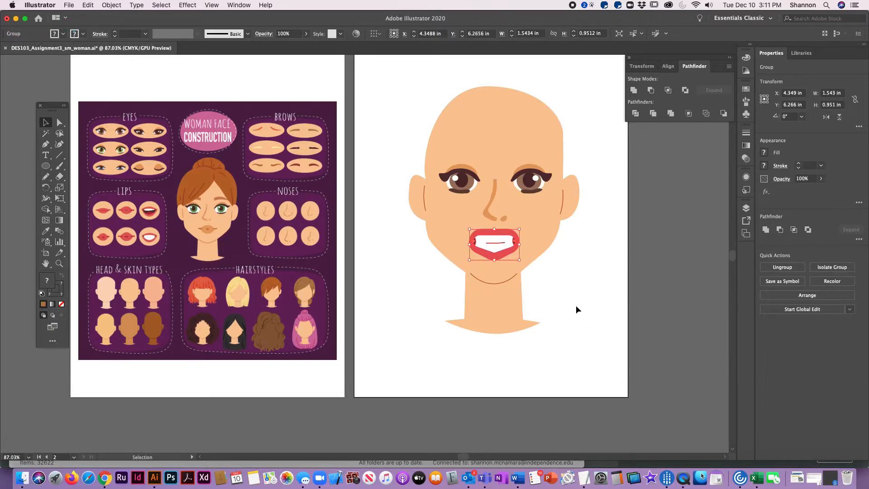
pyautogui.click(577, 310)
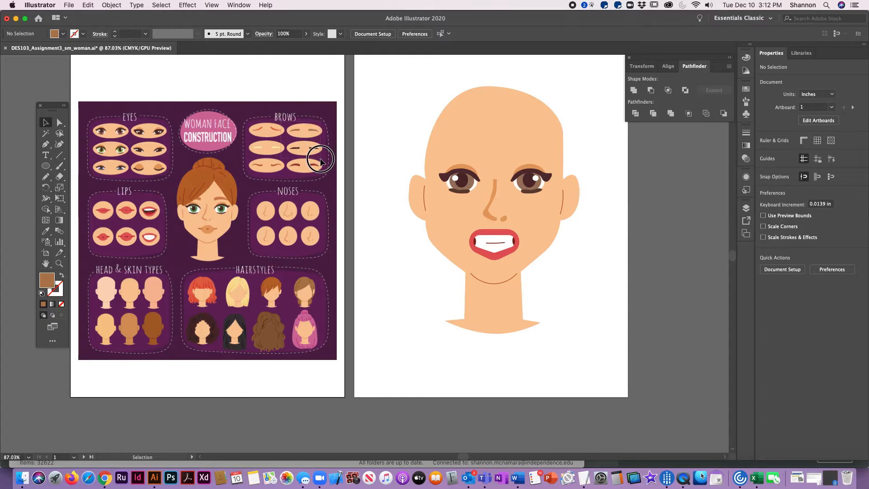
# Place the grouped brows above the eyes, stretch them to about 3.7 in wide and nudge them into position
pyautogui.click(297, 131)
pyautogui.moveTo(297, 131); pyautogui.dragTo(553, 180)
pyautogui.press('shift')
pyautogui.moveTo(446, 159); pyautogui.dragTo(436, 161)
pyautogui.moveTo(552, 160); pyautogui.dragTo(528, 157)
pyautogui.click(526, 155)
pyautogui.press('Left')
pyautogui.press('Left')
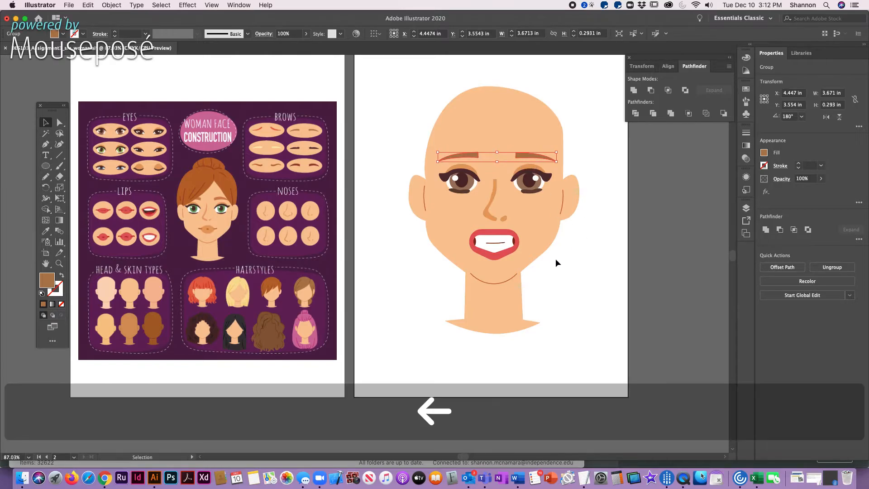
pyautogui.press('Down')
pyautogui.press('Down')
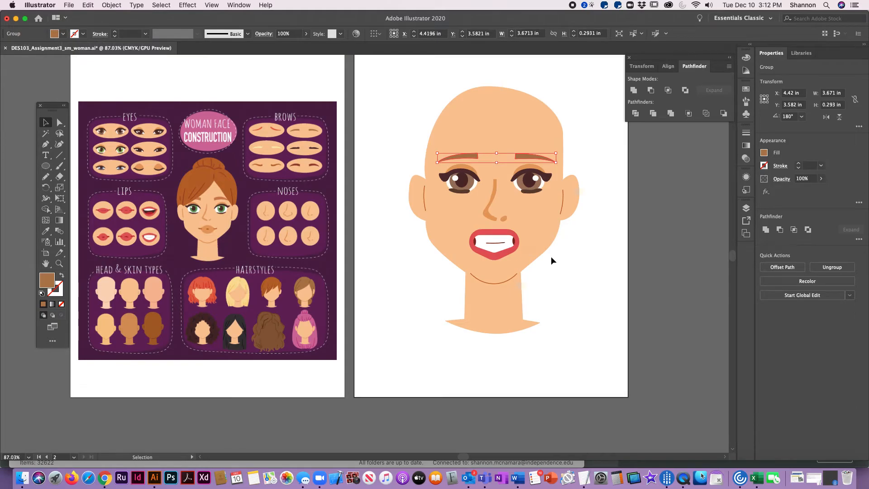
# Ungroup the brows and nudge the right brow slightly left
pyautogui.click(548, 257)
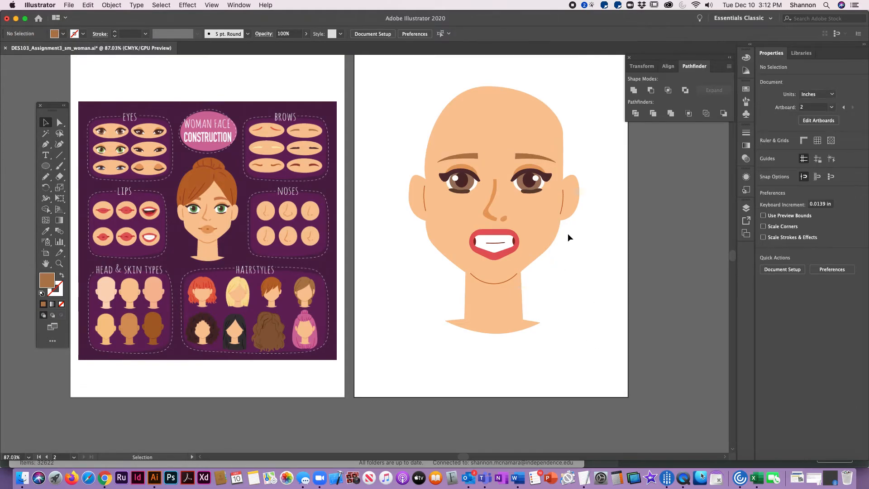
pyautogui.click(111, 5)
pyautogui.moveTo(187, 5)
pyautogui.click(473, 158)
pyautogui.click(473, 156)
pyautogui.click(111, 5)
pyautogui.click(120, 56)
pyautogui.click(583, 115)
pyautogui.click(525, 156)
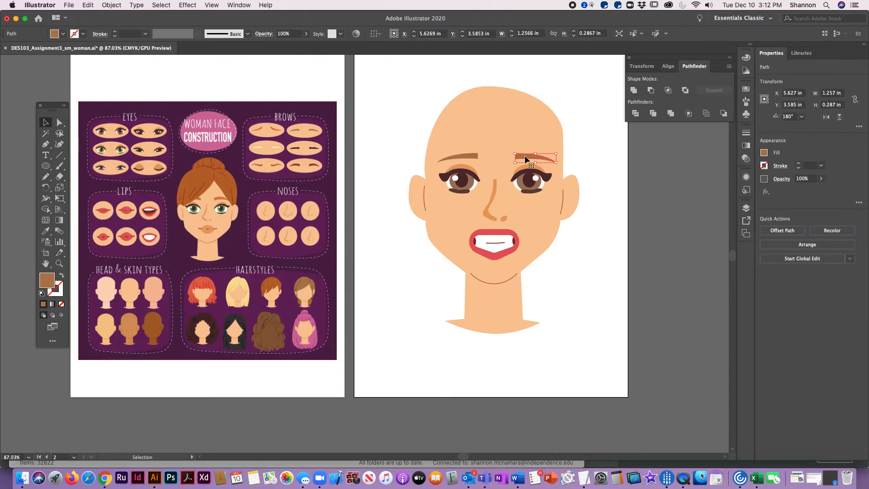
pyautogui.press('Left')
pyautogui.press('Left')
pyautogui.click(351, 152)
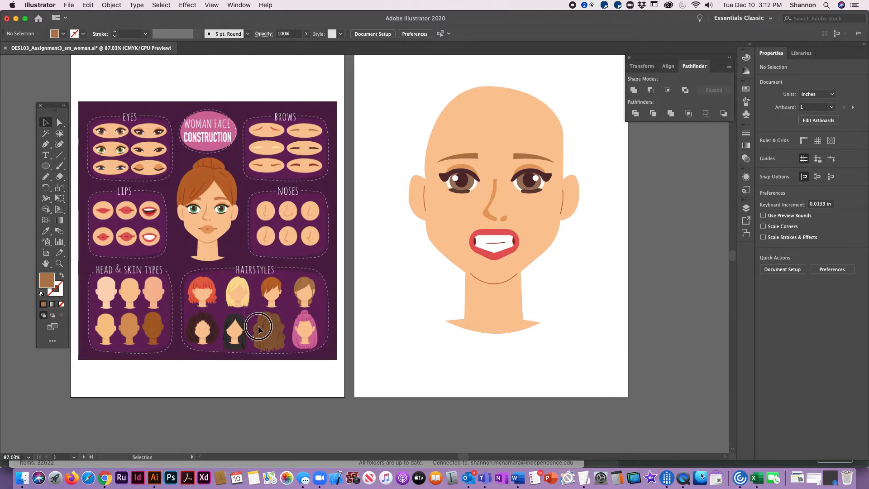
# Place the long wavy brown hairstyle on the face and scale it up to about 8 in wide and 9.5 in tall
pyautogui.click(274, 342)
pyautogui.moveTo(274, 343); pyautogui.dragTo(421, 106)
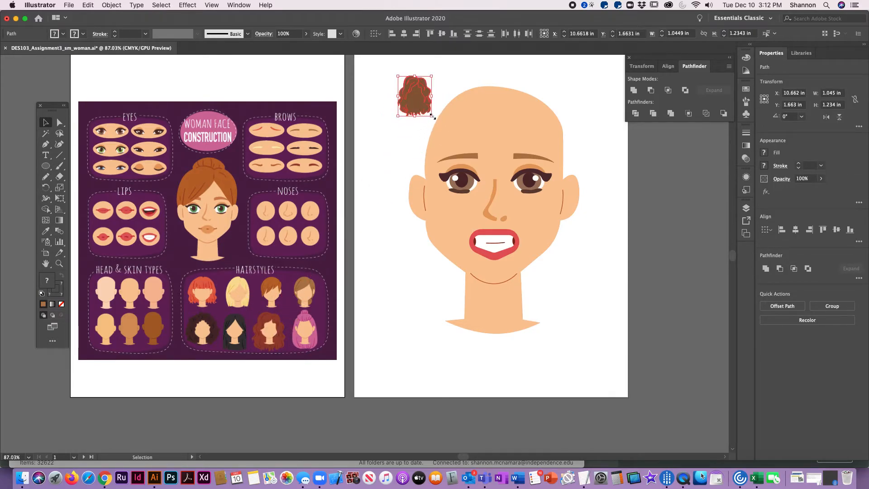
pyautogui.moveTo(432, 116); pyautogui.dragTo(610, 327)
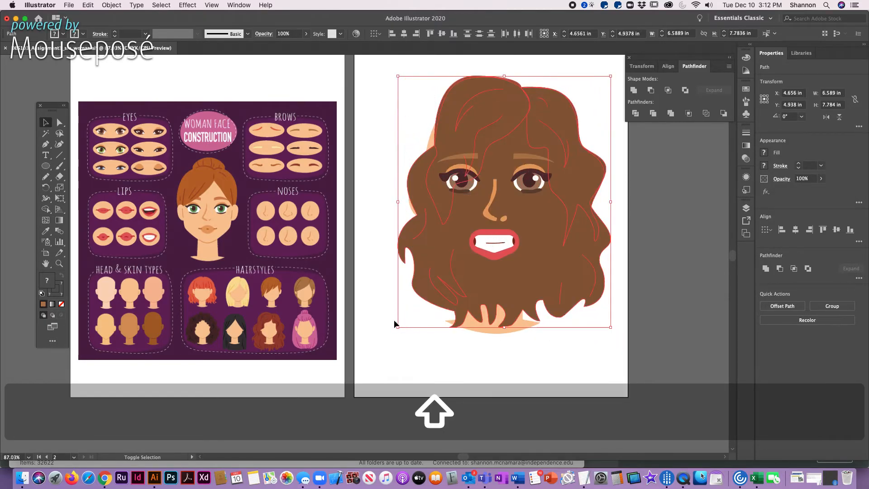
pyautogui.moveTo(399, 327); pyautogui.dragTo(314, 374)
pyautogui.moveTo(610, 76); pyautogui.dragTo(617, 68)
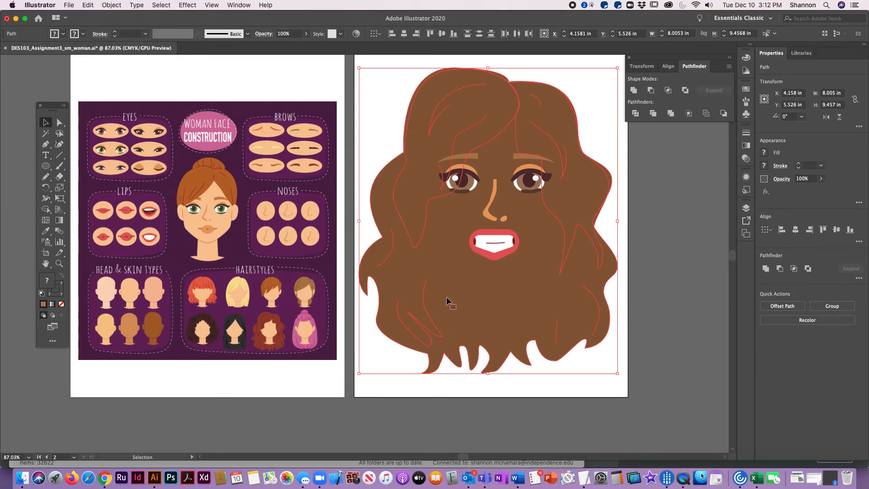
pyautogui.click(677, 341)
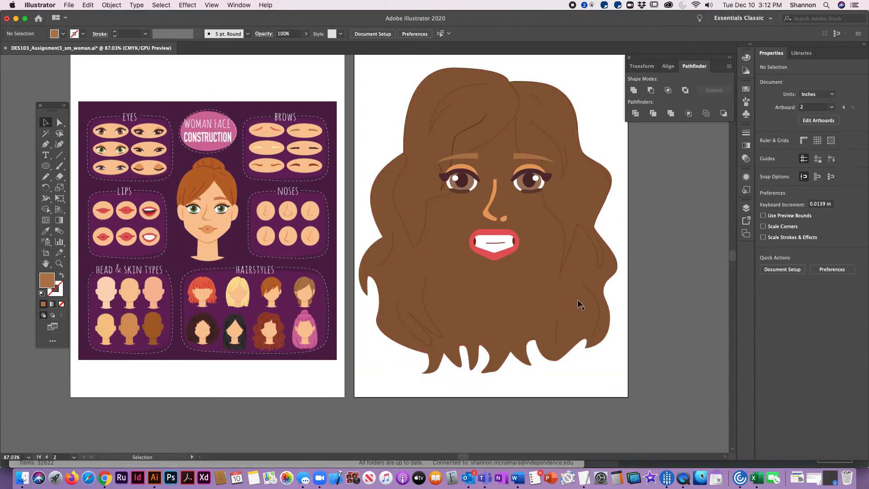
# Select the hair's main back shape and send it to the back behind the head
pyautogui.click(595, 298)
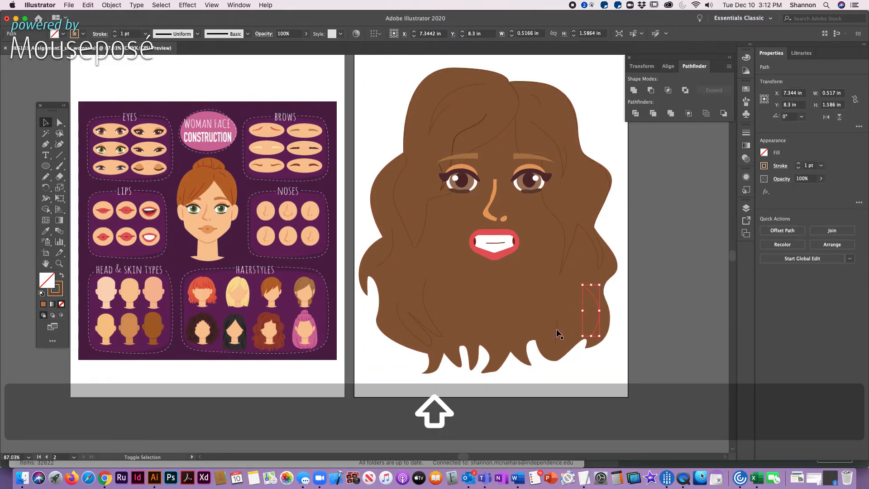
pyautogui.keyDown('shift'); pyautogui.click(557, 334); pyautogui.keyUp('shift')
pyautogui.keyDown('shift'); pyautogui.click(425, 308); pyautogui.keyUp('shift')
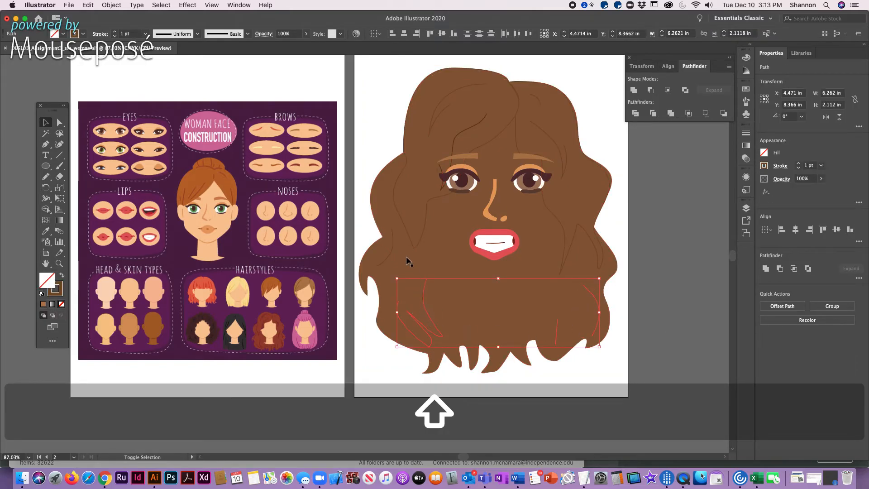
pyautogui.keyDown('shift'); pyautogui.click(387, 250); pyautogui.keyUp('shift')
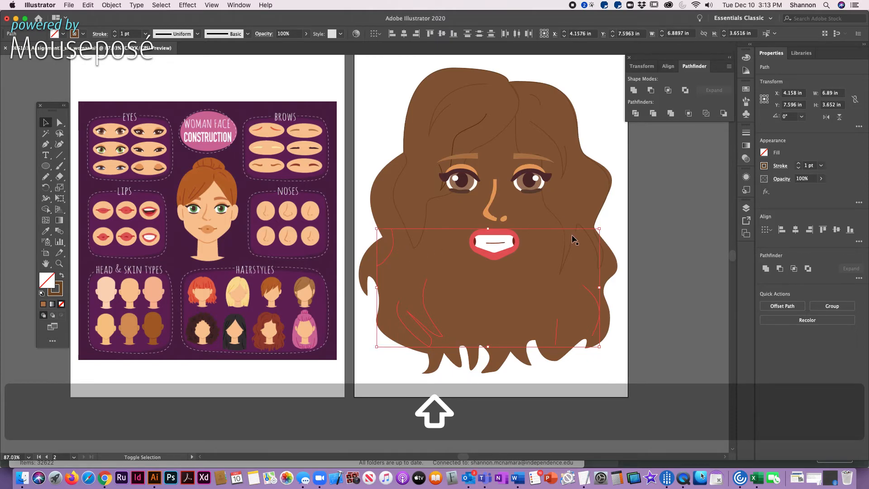
pyautogui.keyDown('shift'); pyautogui.click(444, 293); pyautogui.keyUp('shift')
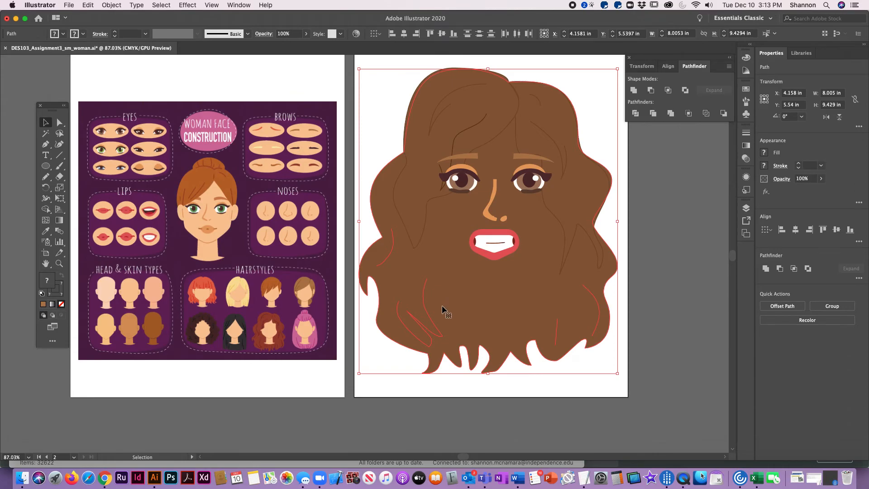
pyautogui.click(115, 7)
pyautogui.moveTo(119, 24)
pyautogui.click(230, 51)
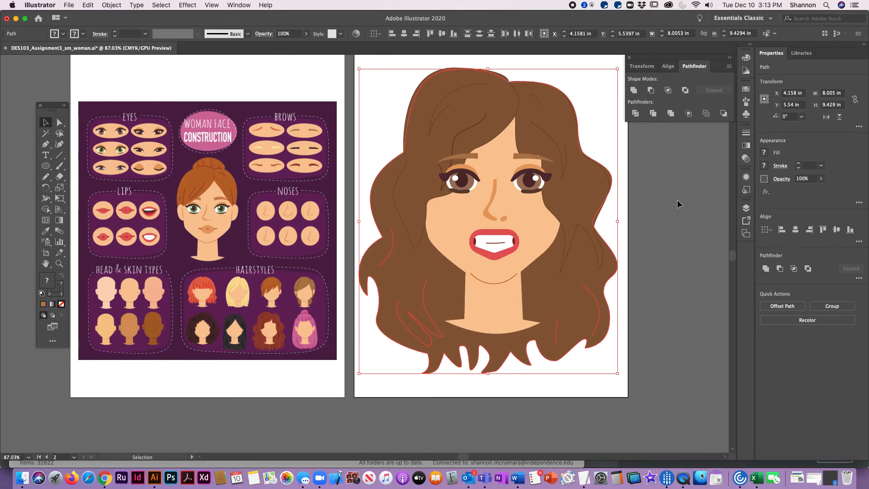
# Select the front hair strands framing the face and bring them to the front over the head
pyautogui.click(593, 85)
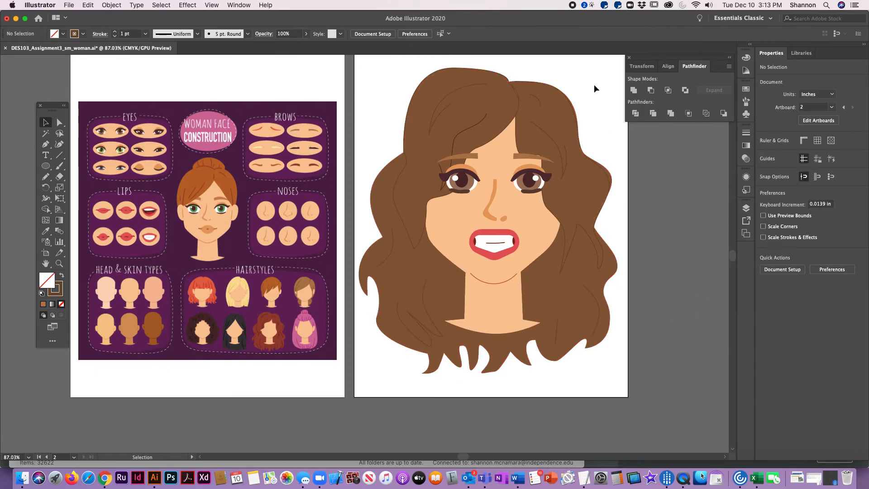
pyautogui.click(486, 118)
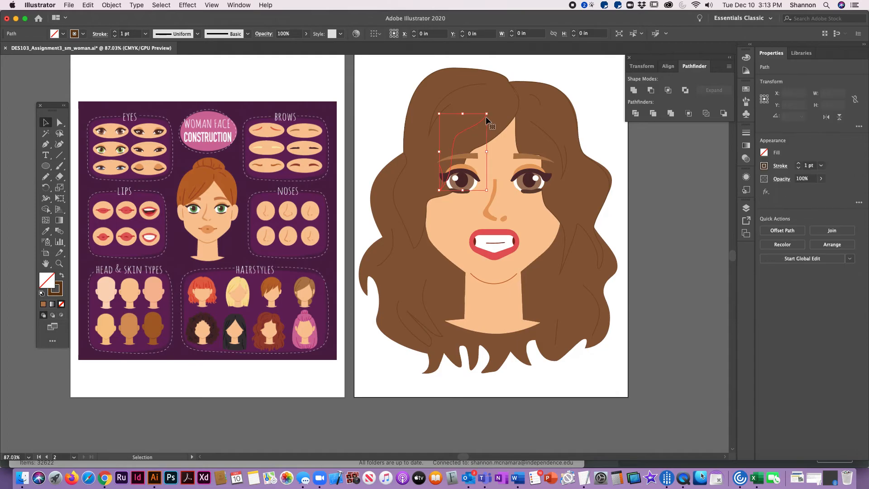
pyautogui.keyDown('shift'); pyautogui.click(448, 108); pyautogui.keyUp('shift')
pyautogui.keyDown('shift'); pyautogui.click(397, 188); pyautogui.keyUp('shift')
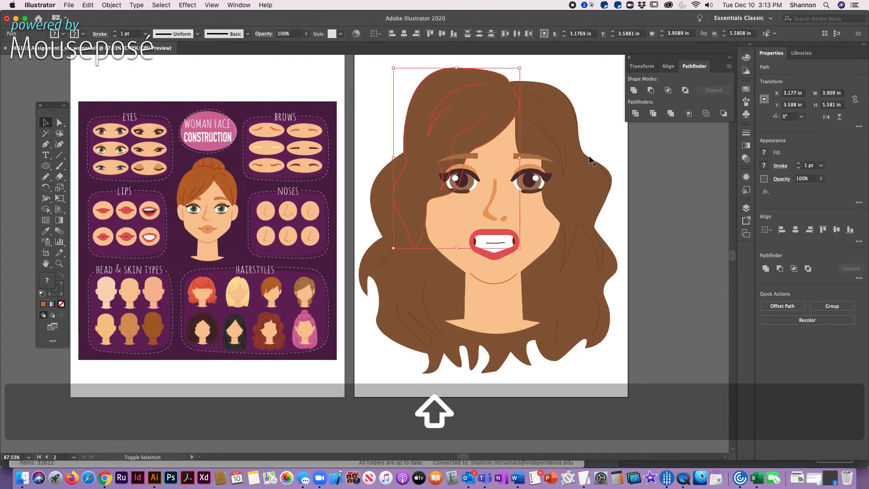
pyautogui.keyDown('shift'); pyautogui.click(538, 140); pyautogui.keyUp('shift')
pyautogui.keyDown('shift'); pyautogui.click(546, 136); pyautogui.keyUp('shift')
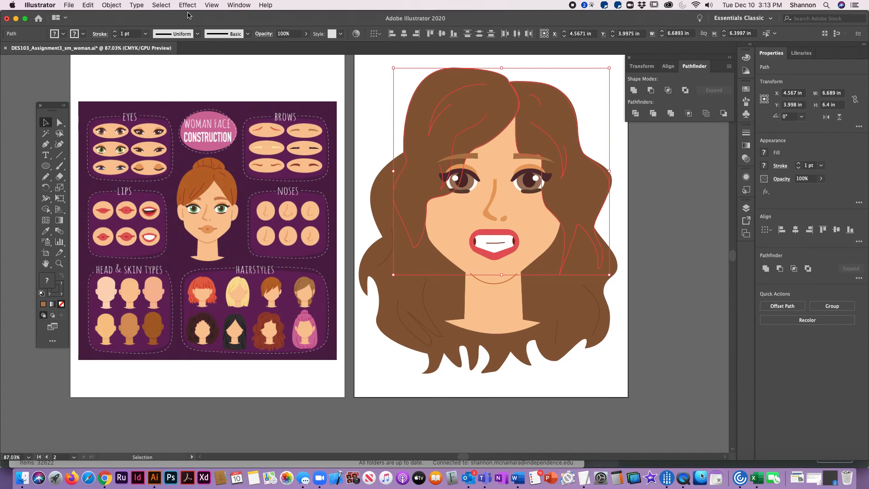
pyautogui.click(109, 5)
pyautogui.moveTo(166, 29)
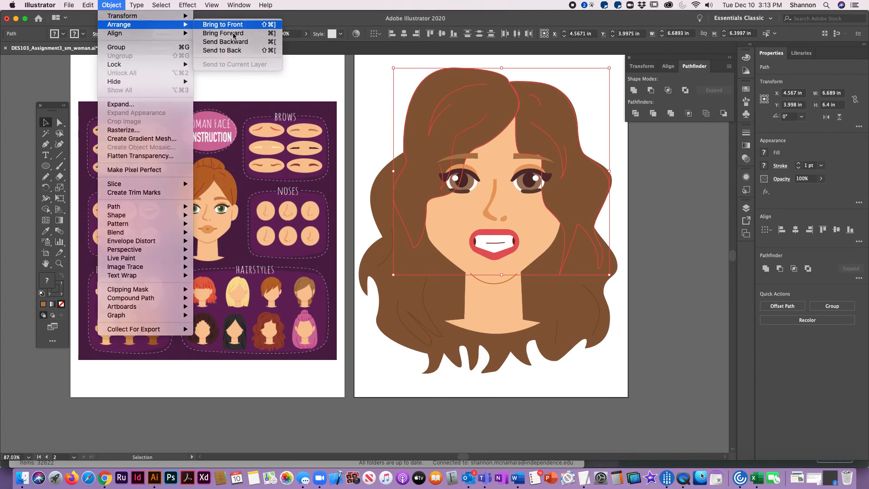
pyautogui.click(223, 24)
pyautogui.click(641, 183)
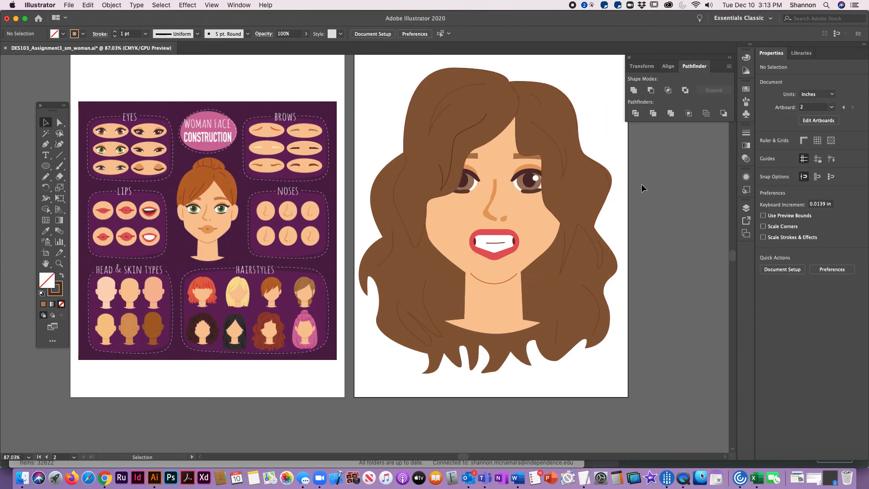